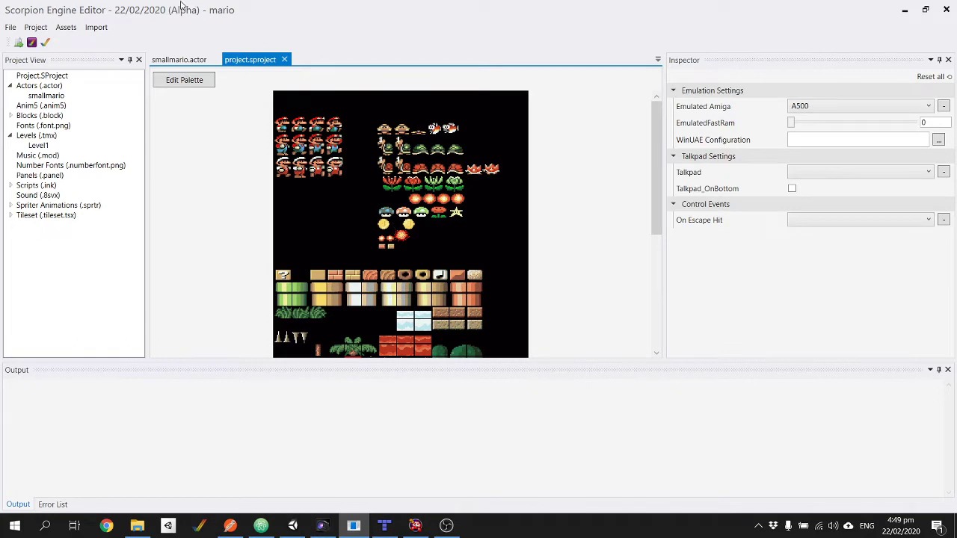
Step: Open the mario project's Level1 map from Levels and send it to Tiled for editing
double_click(38, 146)
drag(272, 352, 299, 352)
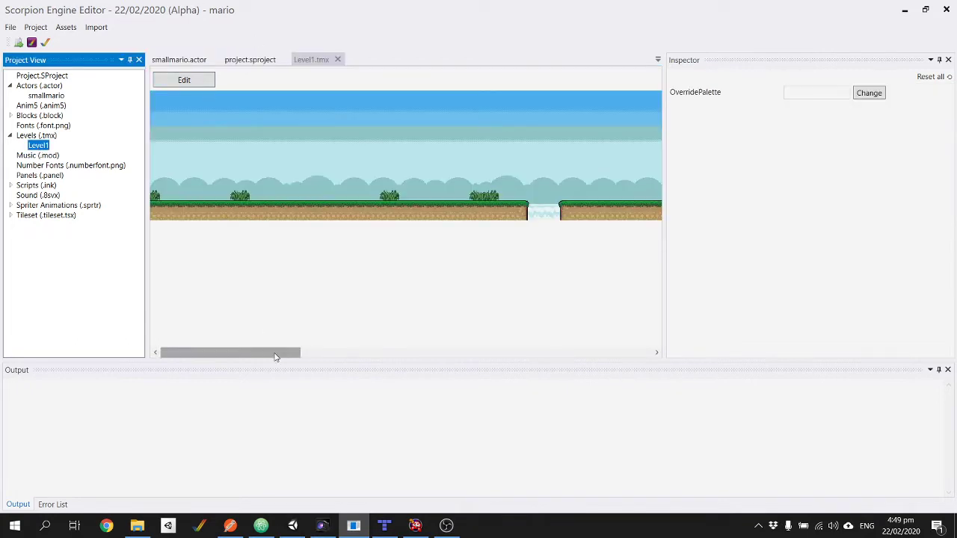
click(193, 79)
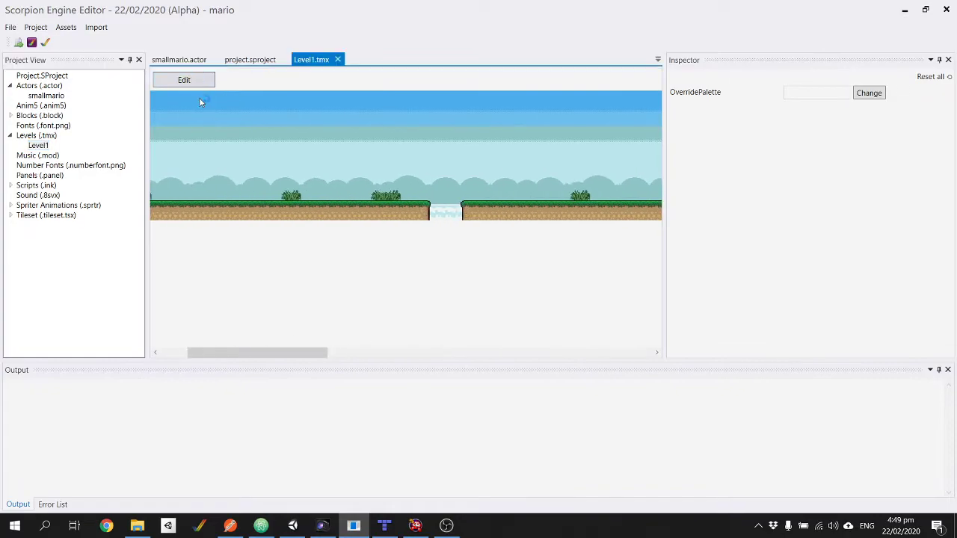
mouse_move(299, 492)
mouse_down()
mouse_move(699, 493)
mouse_move(300, 491)
mouse_up()
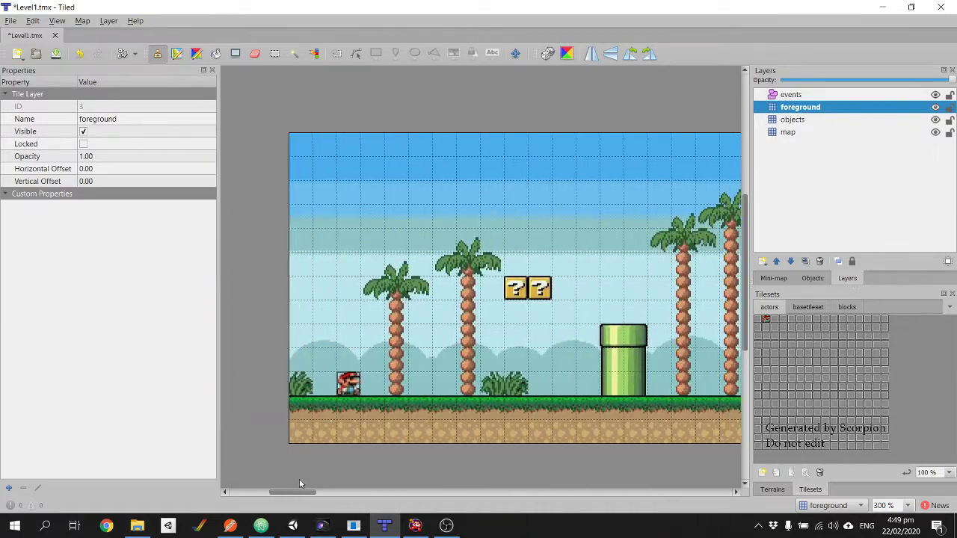
Step: Hide Level1's foreground and background map layers to view only the objects layer's blocks
click(935, 120)
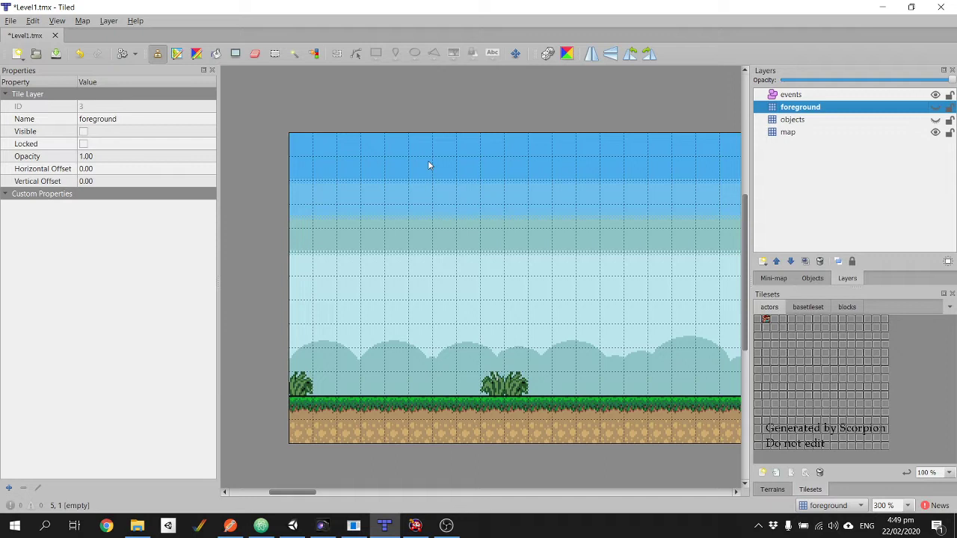
click(935, 132)
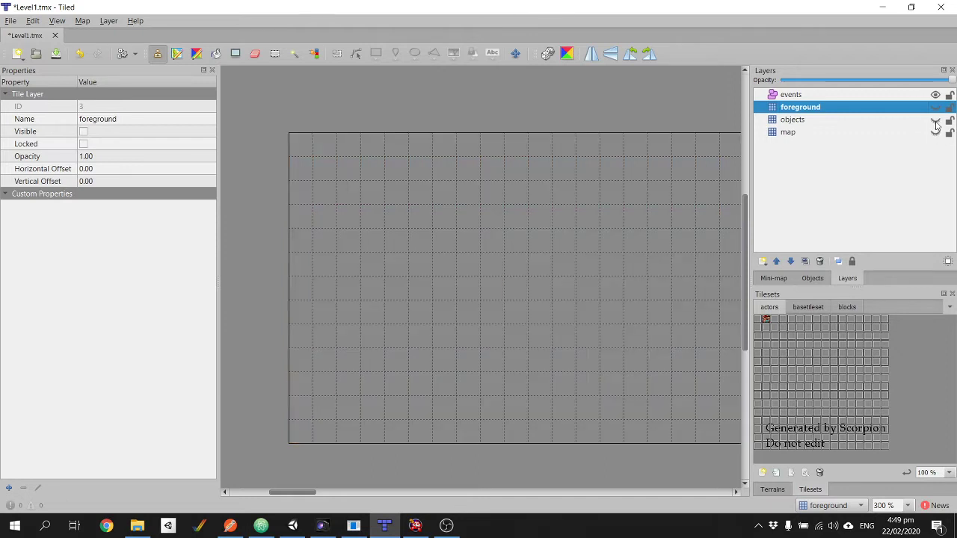
click(935, 120)
drag(308, 490, 383, 491)
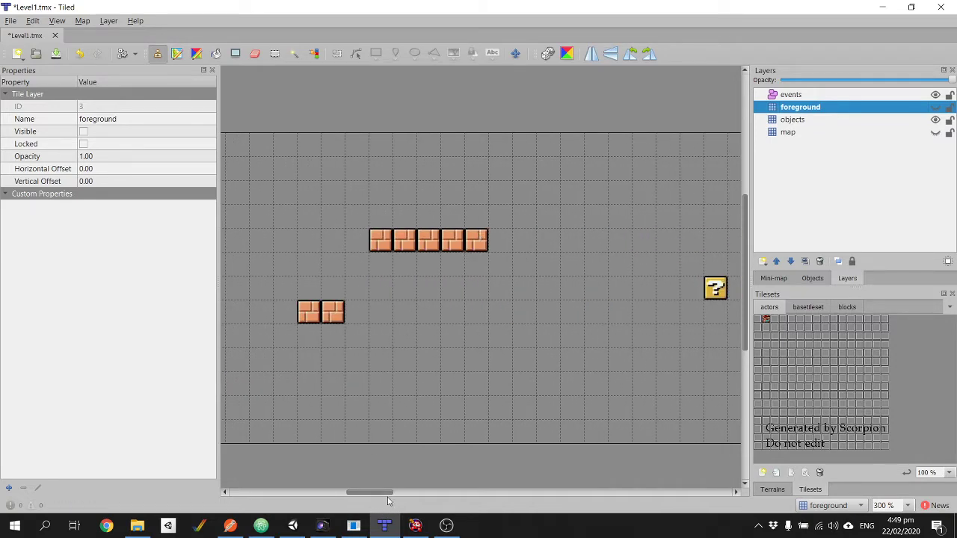
drag(385, 492, 440, 491)
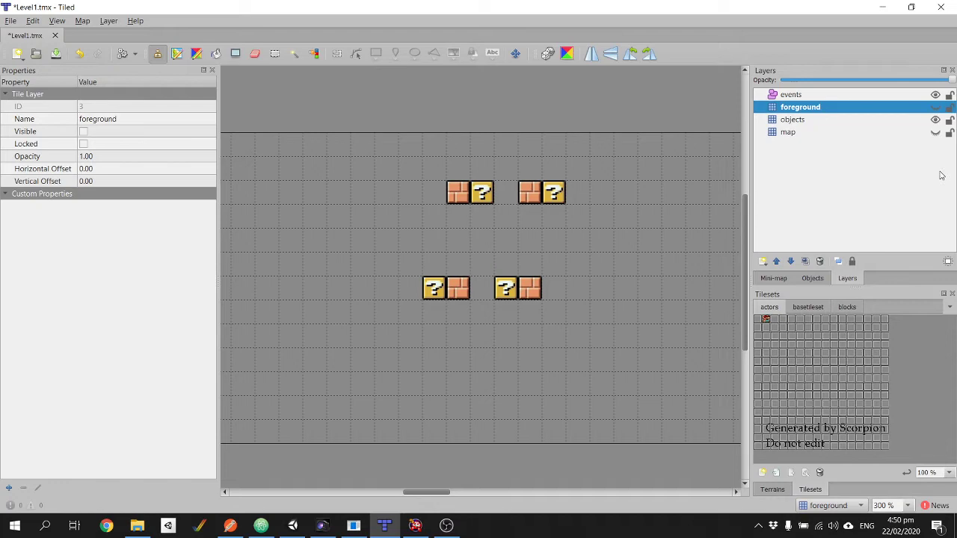
Step: Swap to the foreground layer's palm trees and pipes, then quit Tiled
click(935, 120)
click(936, 107)
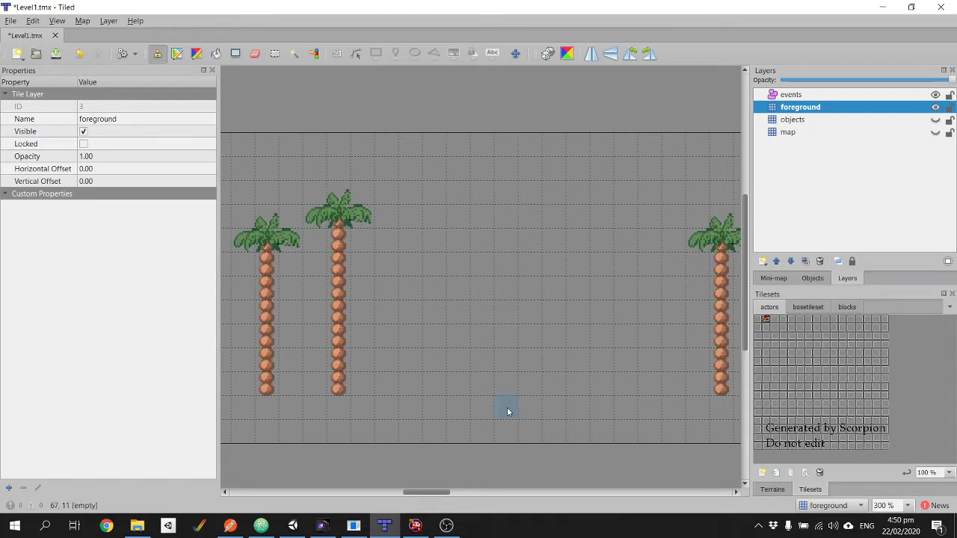
drag(449, 494, 348, 494)
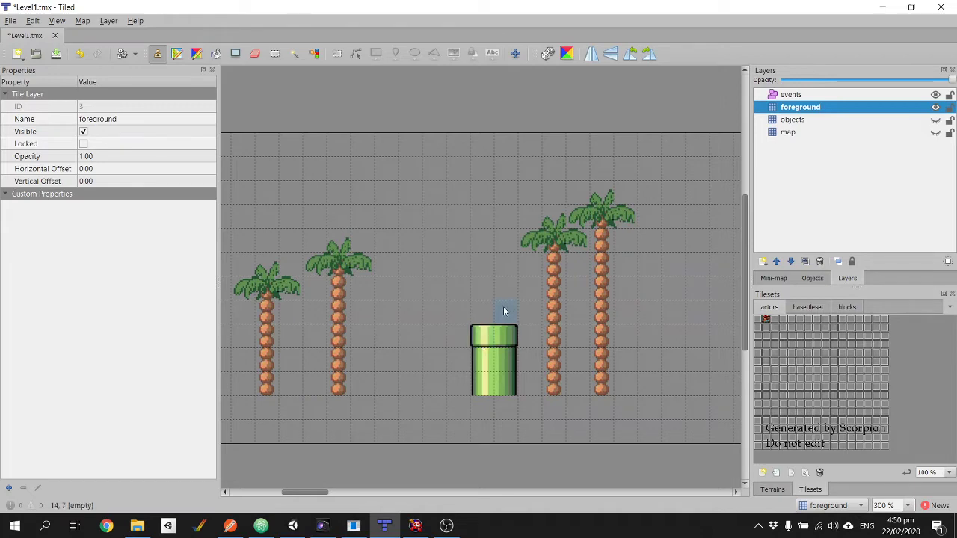
click(940, 6)
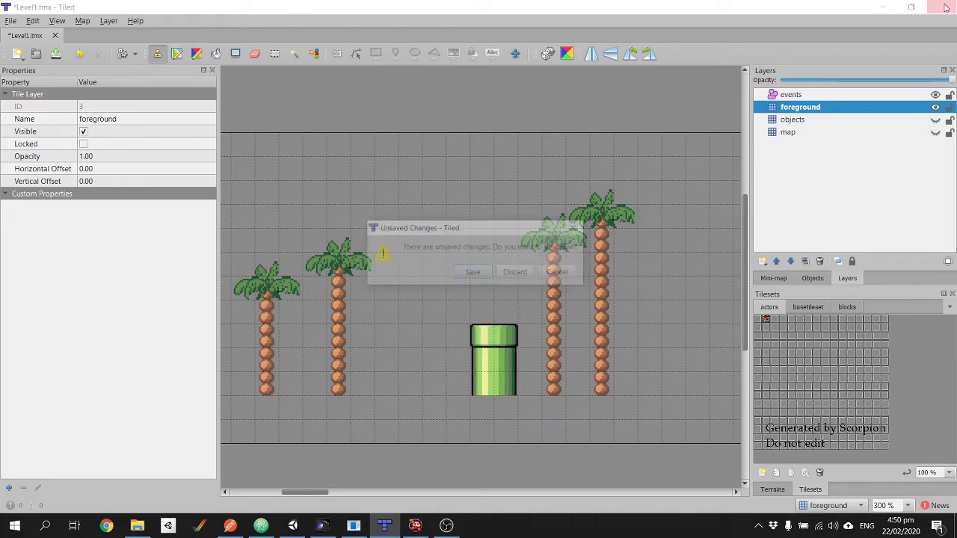
Step: Discard Tiled's unsaved changes, check the Import menu, and view mariosmall.png in PaintShop Pro
click(522, 275)
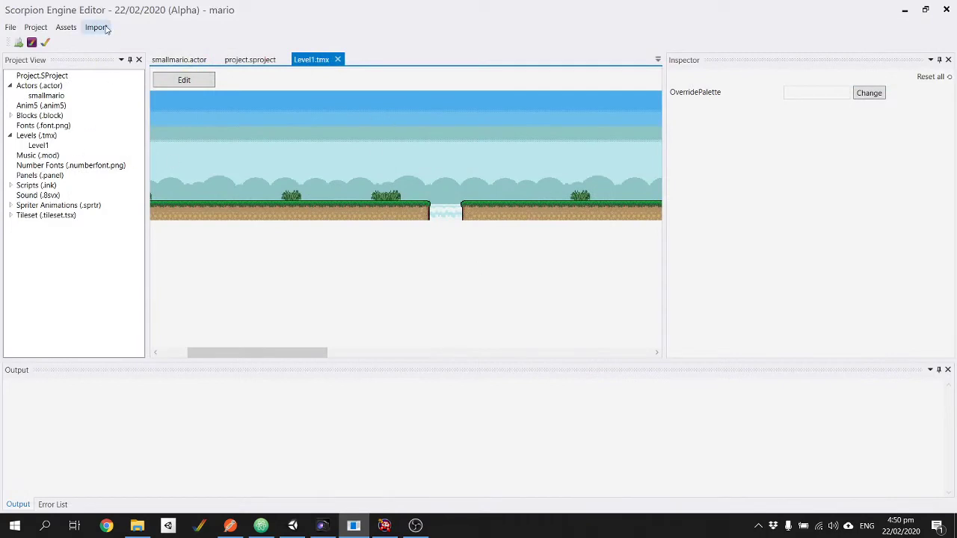
click(106, 29)
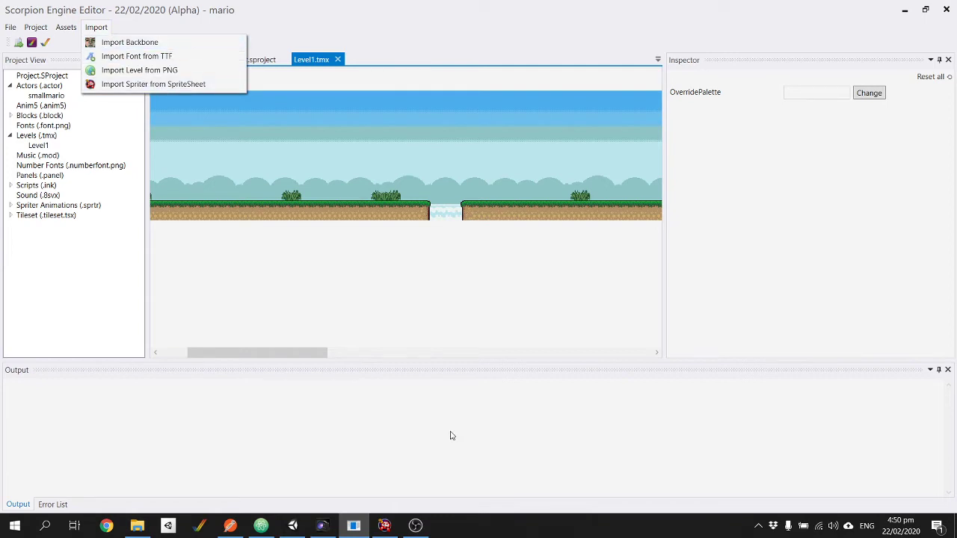
click(321, 526)
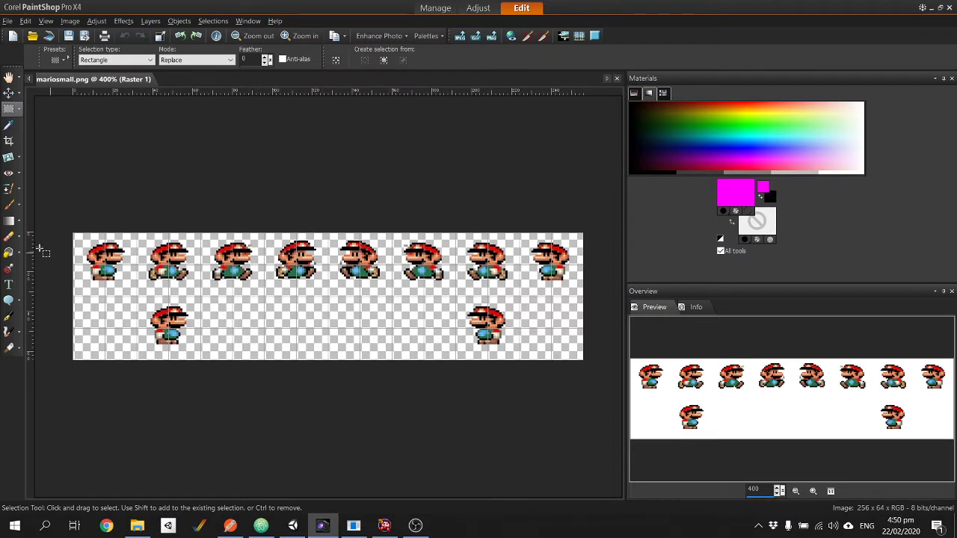
scroll(88, 252, up, 1)
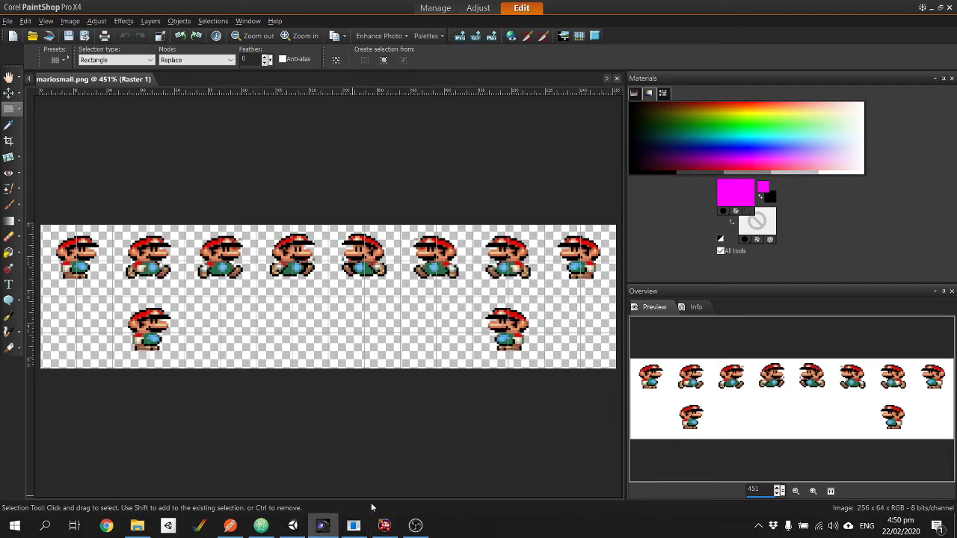
scroll(374, 355, down, 1)
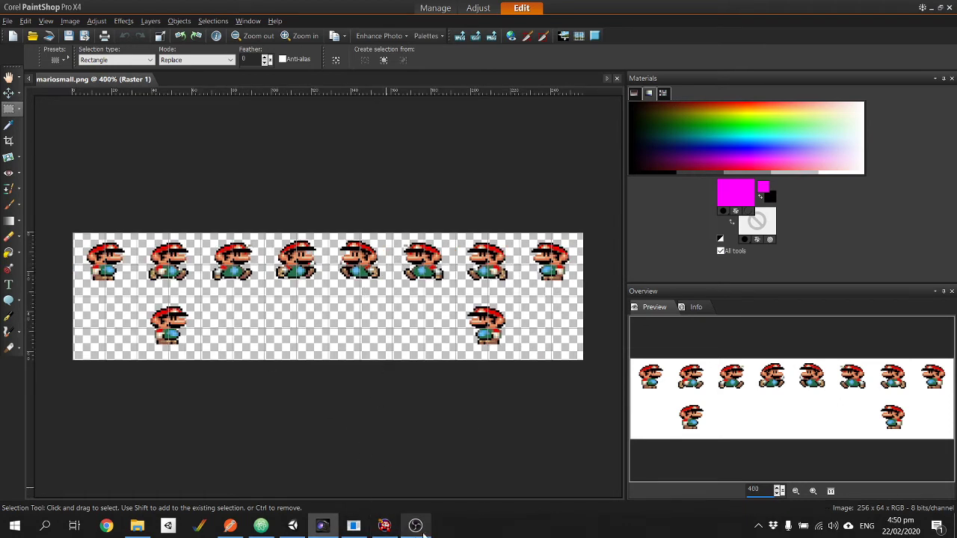
Step: Preview the mariosmall JumpRight animation's single C00 frame in Spriter Pro, keeping its name
click(384, 526)
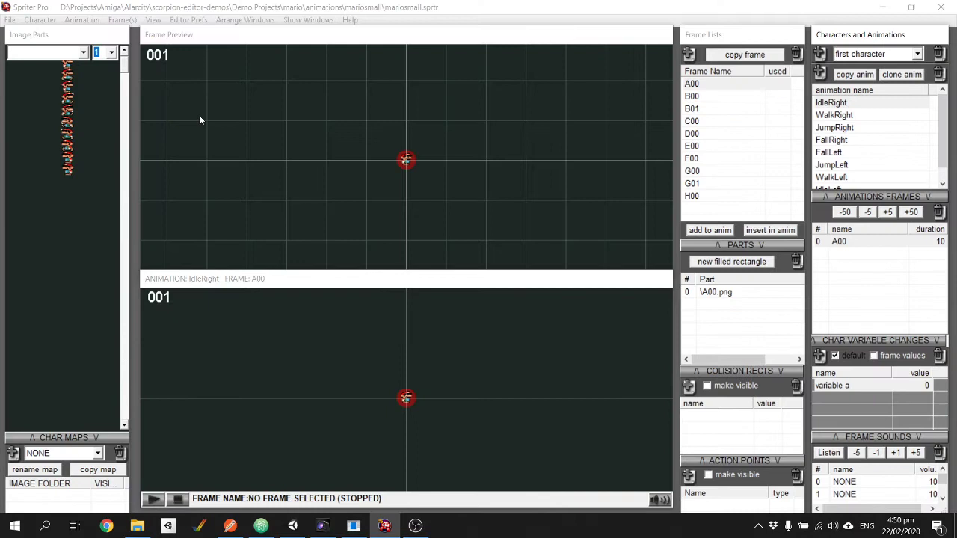
scroll(200, 116, up, 3)
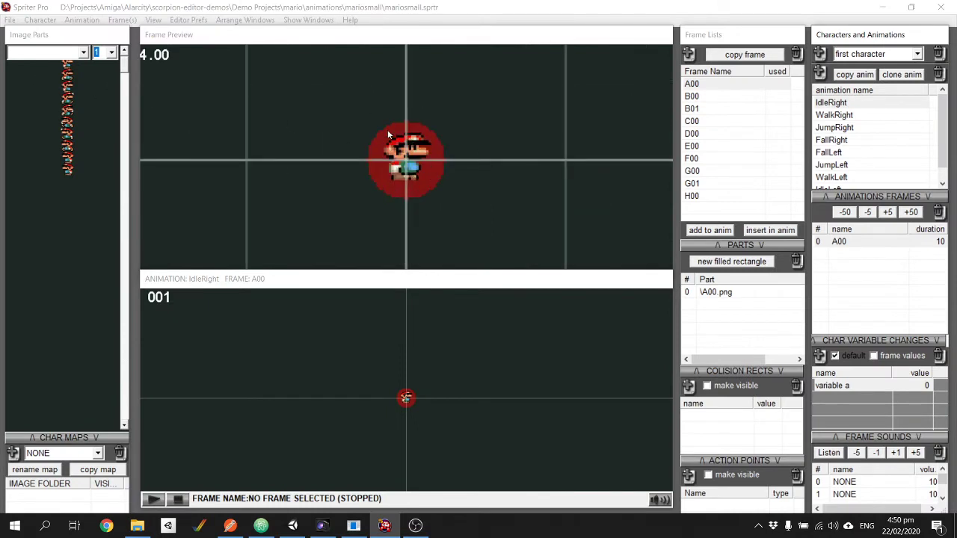
click(846, 104)
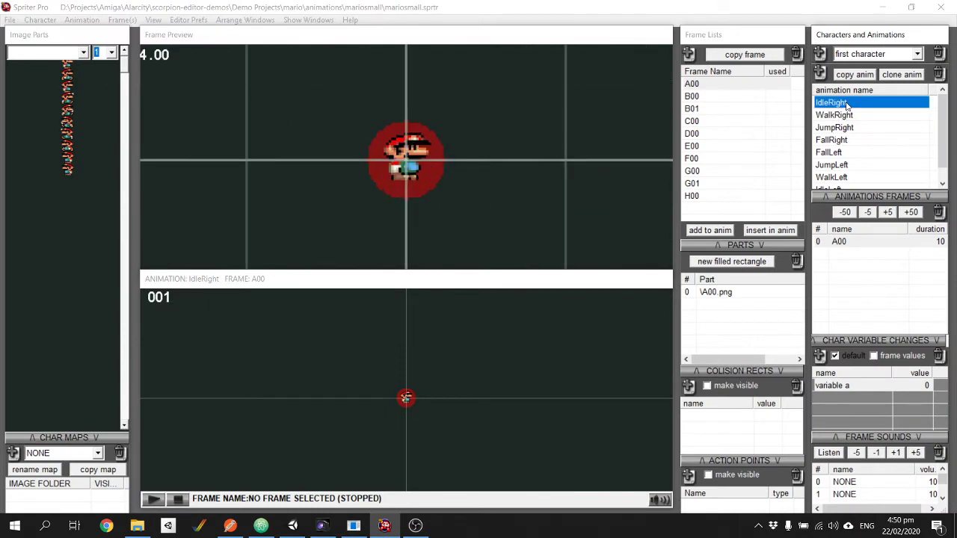
double_click(858, 130)
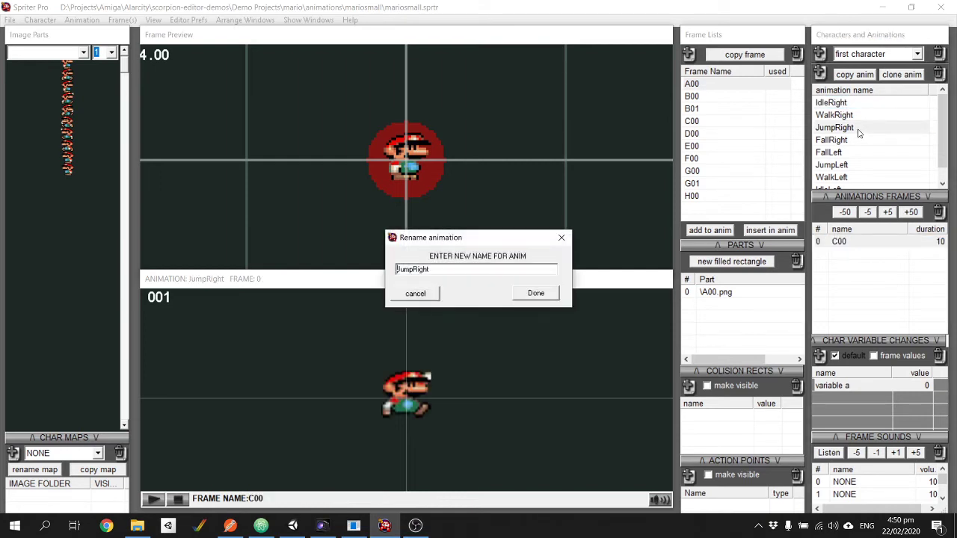
click(425, 294)
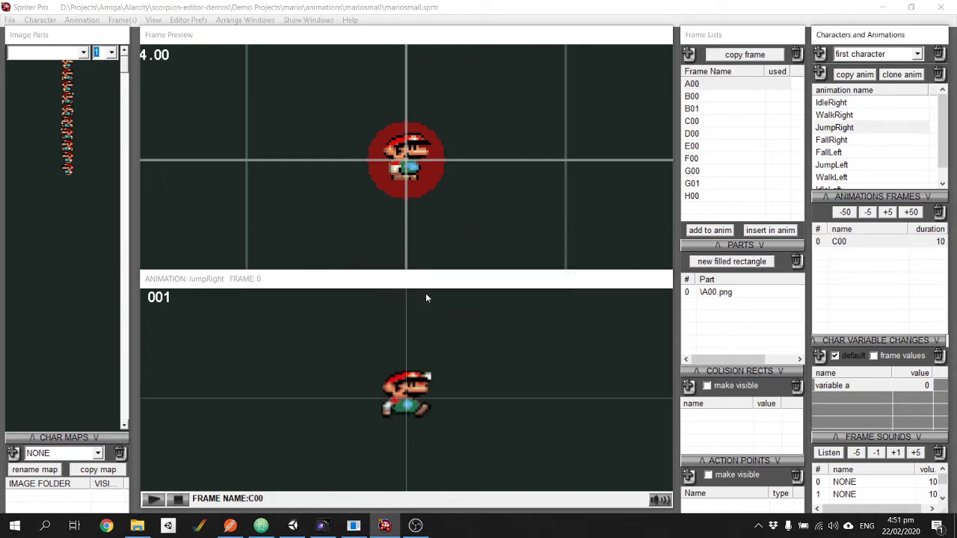
Step: Open the Project.ink startup script and highlight the lines loading level1 and jumping to game
click(357, 527)
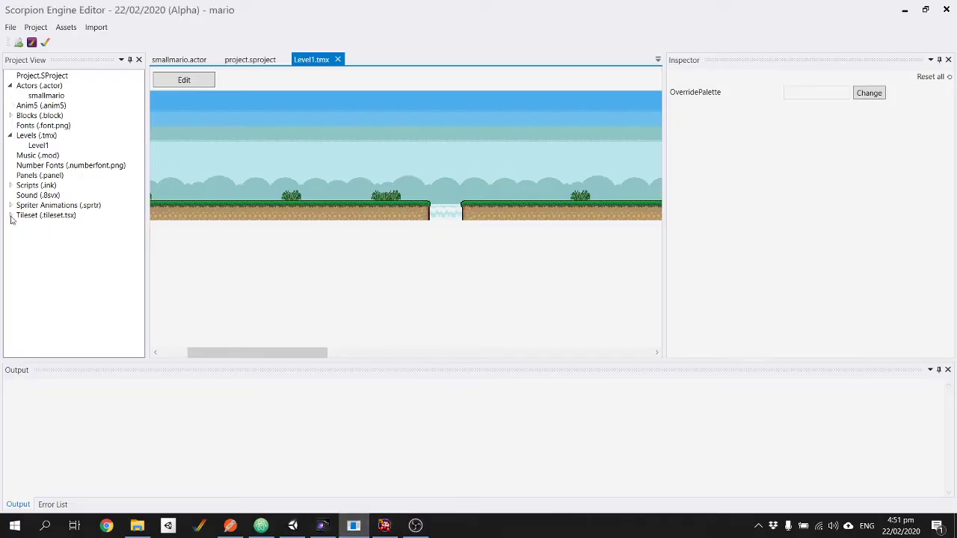
click(12, 185)
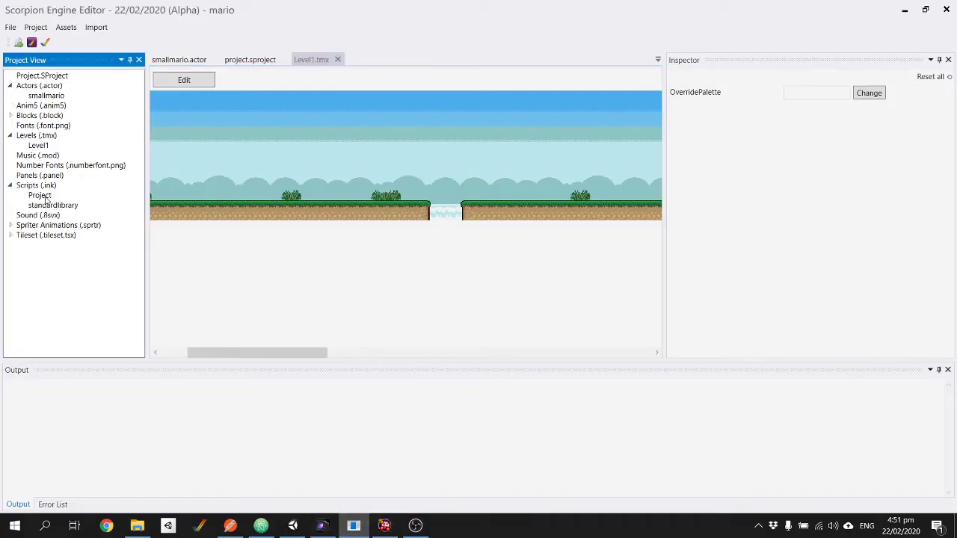
double_click(47, 197)
drag(221, 98, 179, 88)
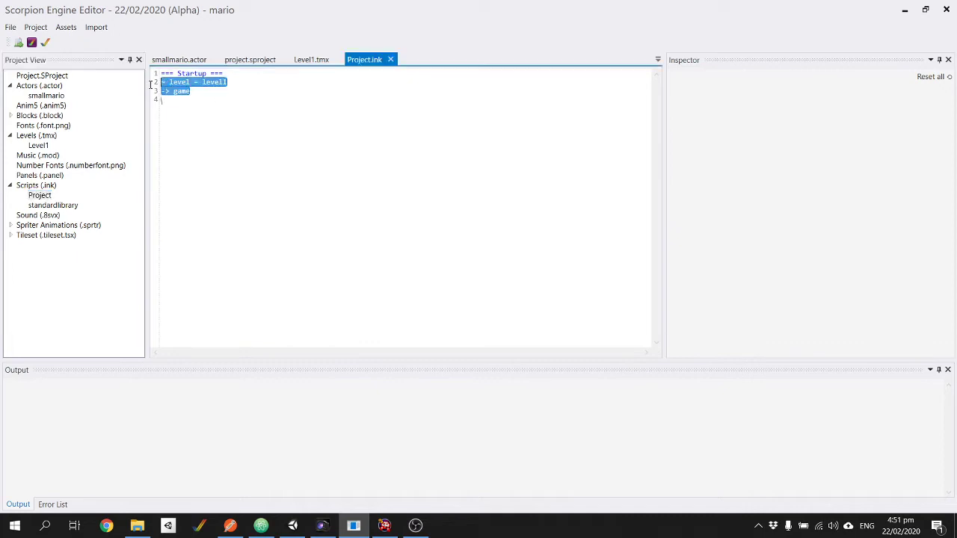
click(227, 74)
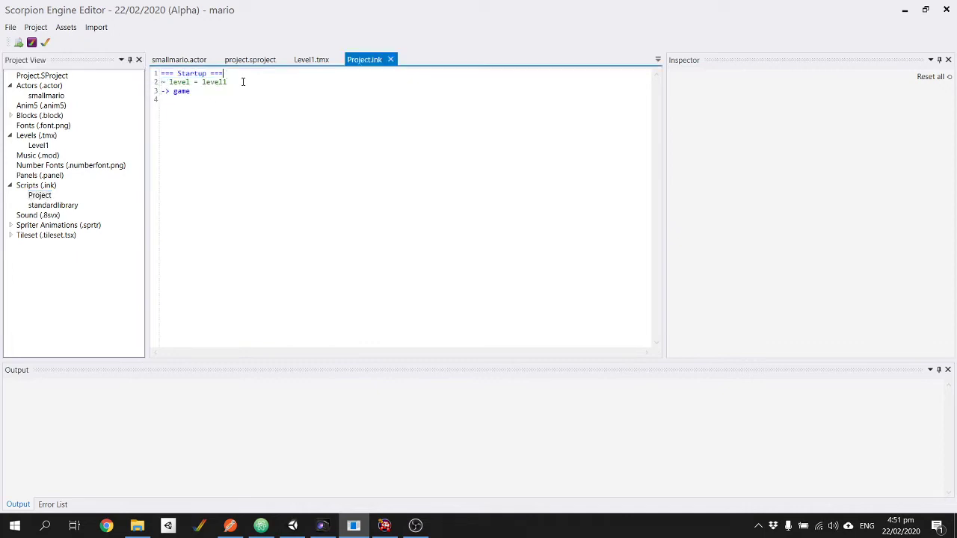
drag(160, 99, 150, 92)
click(206, 104)
Step: Open the smallmario actor and review its SpeedUp, SpeedDown and AccelUp movement values
double_click(47, 77)
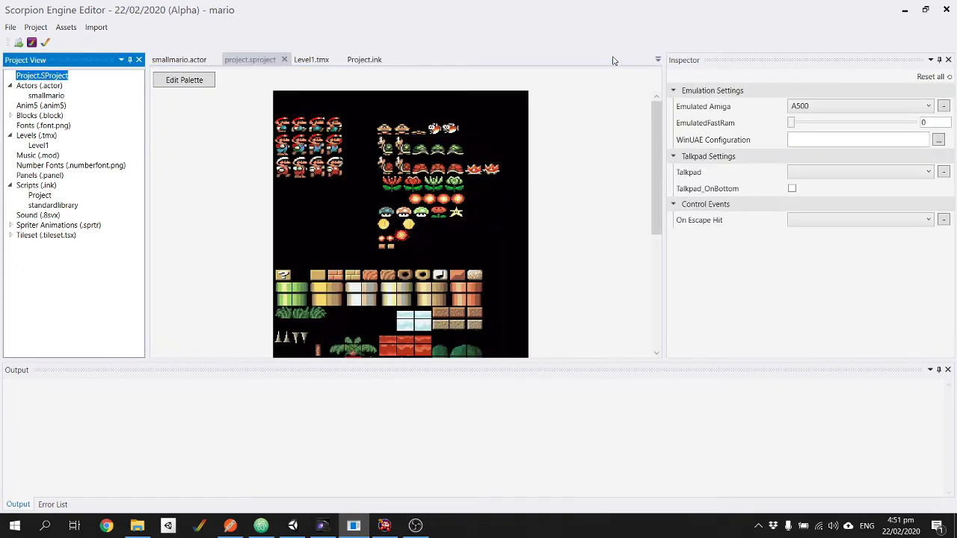
double_click(47, 97)
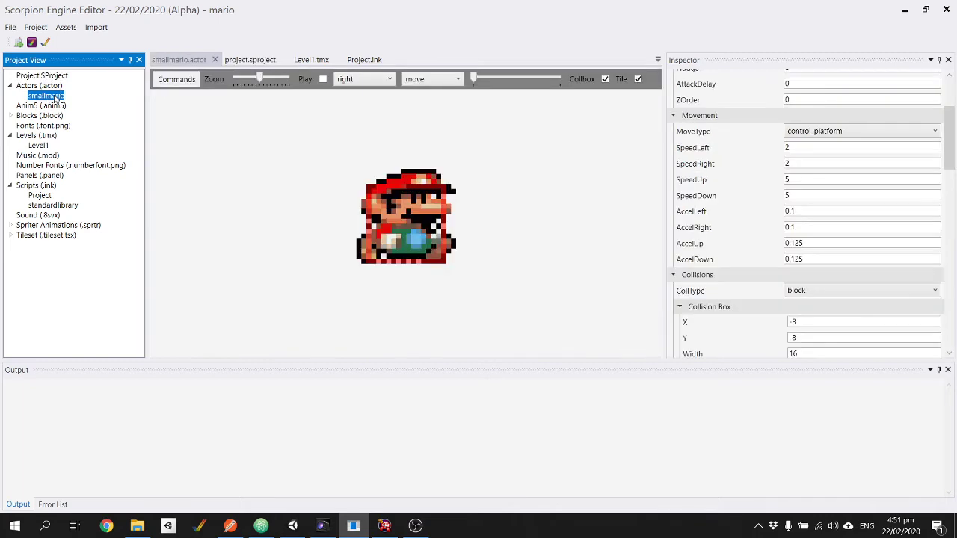
scroll(836, 198, down, 2)
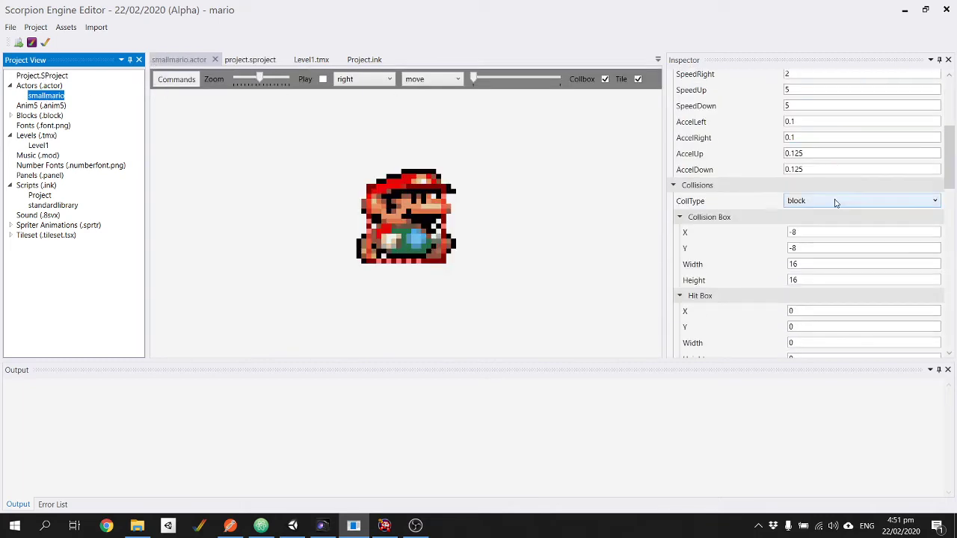
scroll(785, 156, up, 2)
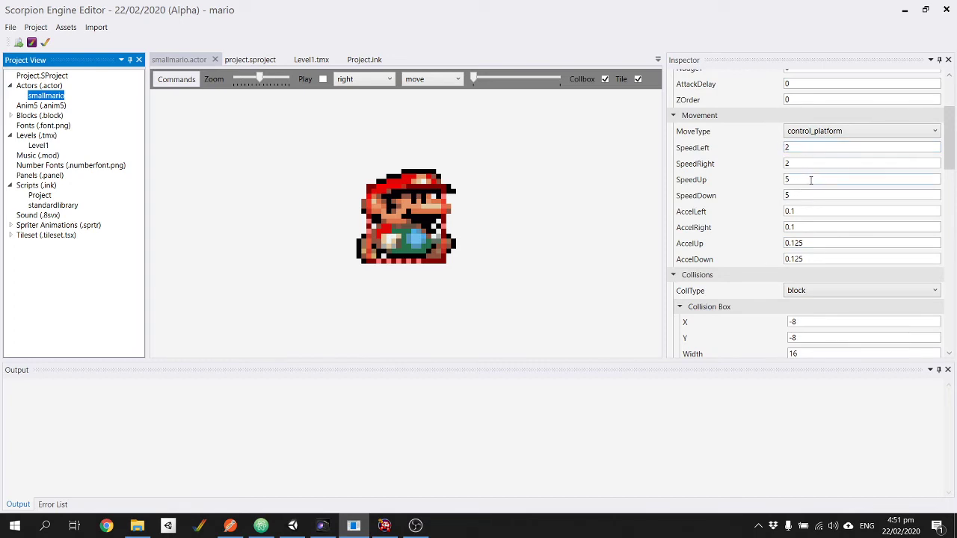
click(810, 179)
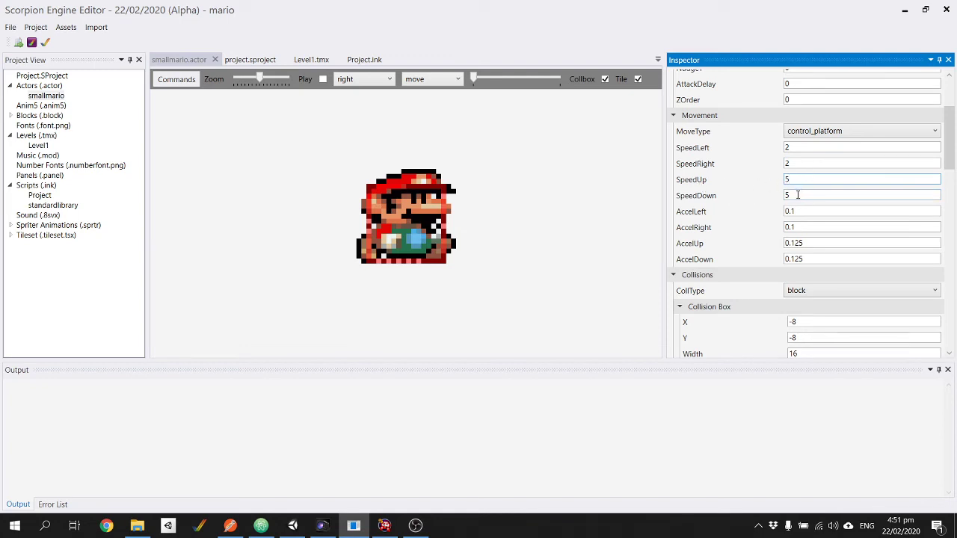
click(798, 194)
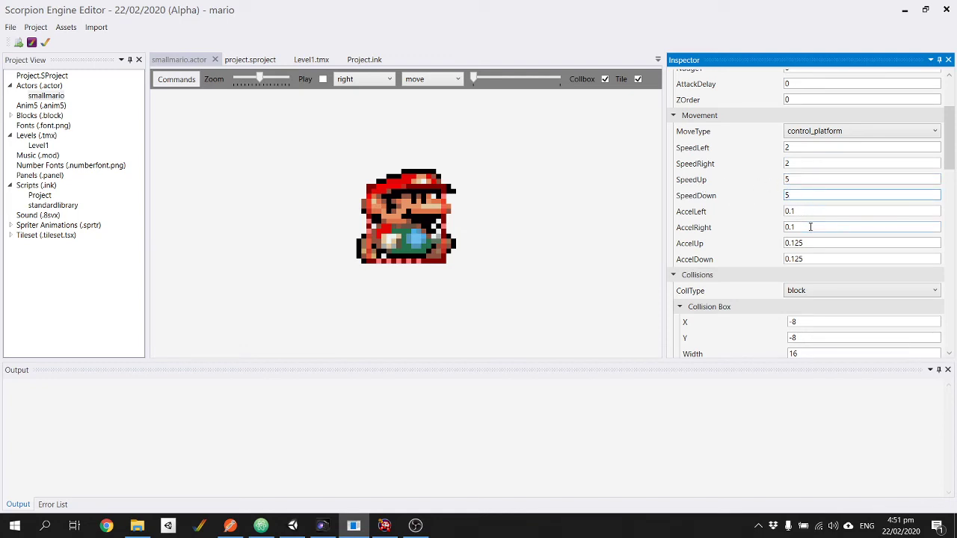
click(809, 227)
click(813, 243)
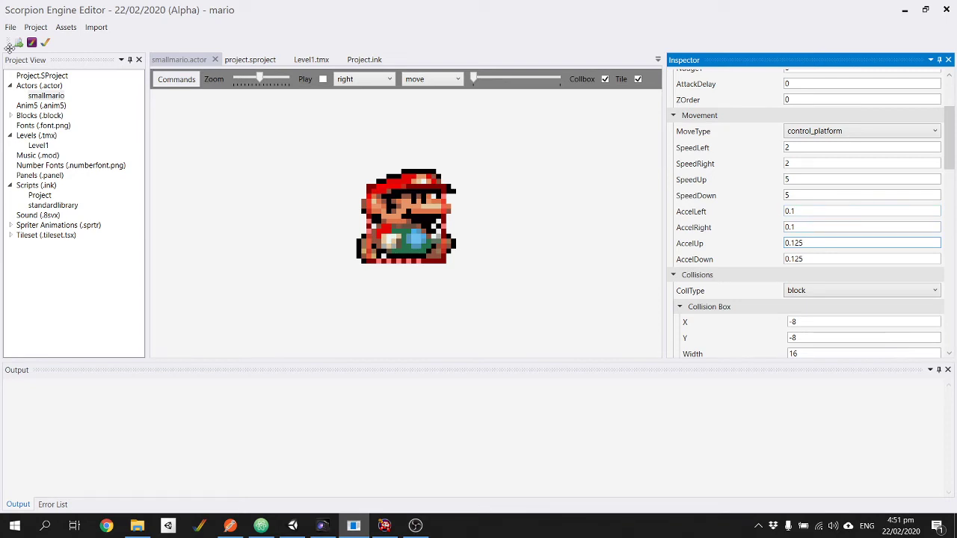
Step: Reopen Project.SProject, keep A500 as the emulated Amiga, and compile and run in WinUAE
double_click(59, 77)
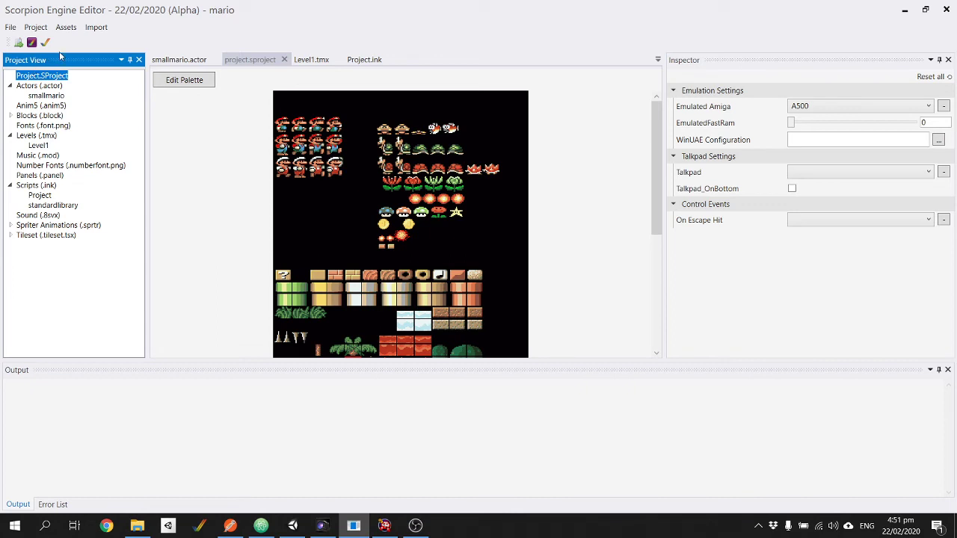
click(828, 107)
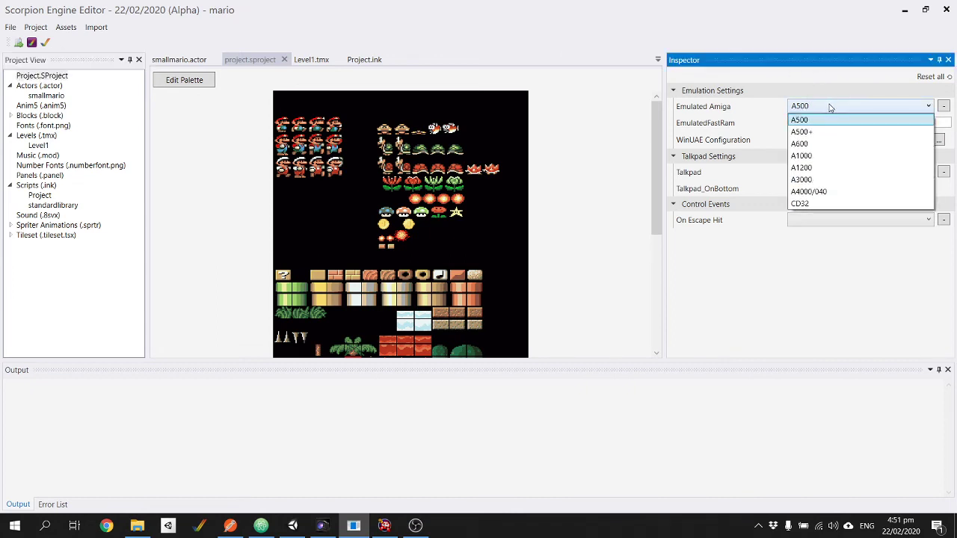
click(827, 107)
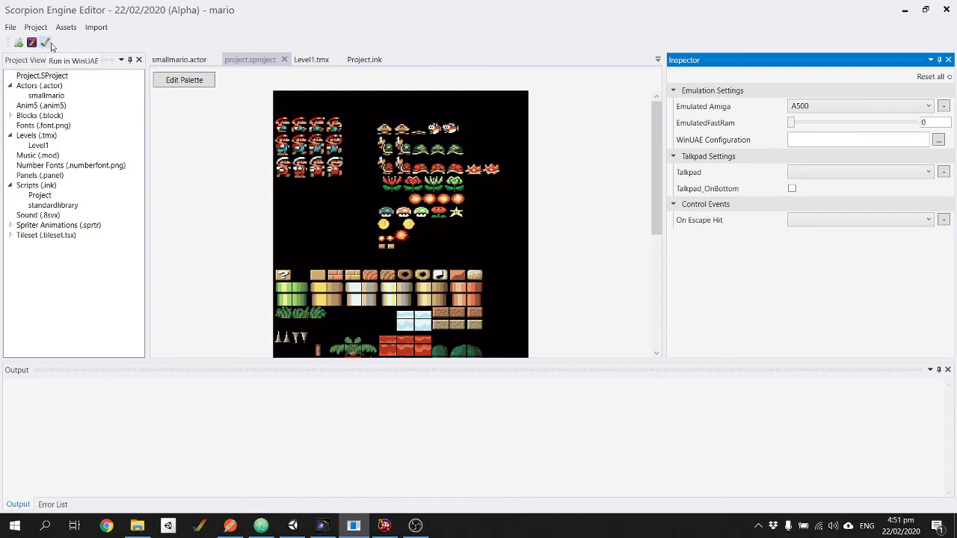
click(47, 45)
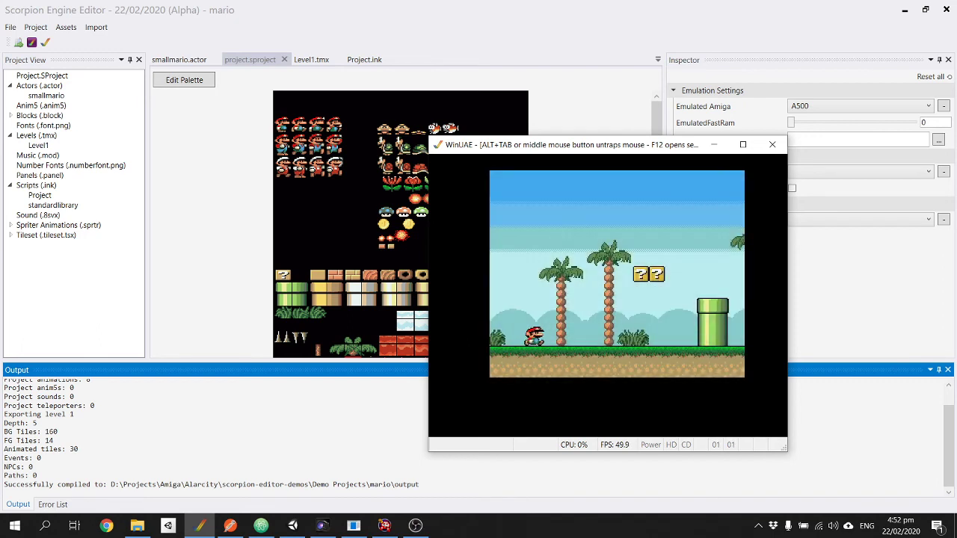
Step: Walk Mario right through Level1, with a brief jump back to the left
key(Right)
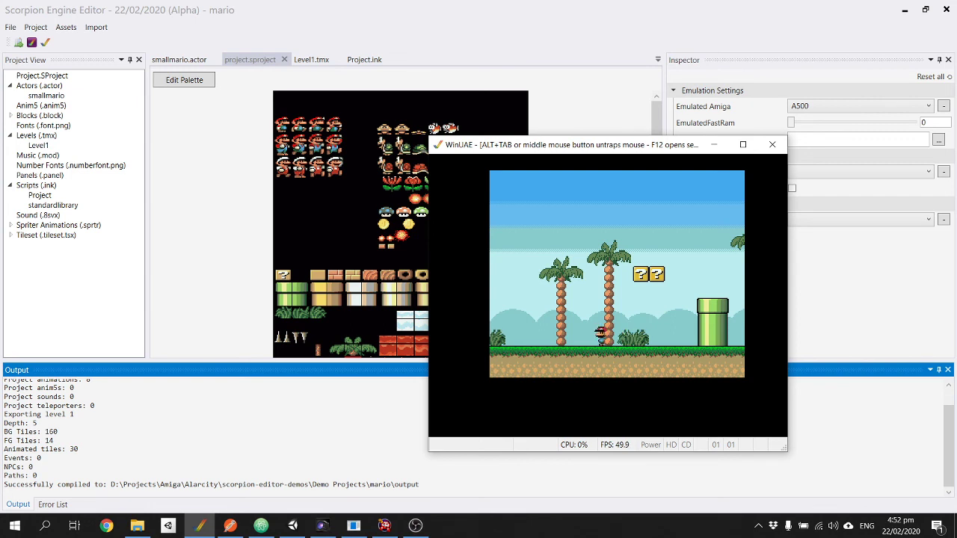
key(Left)
key(Up)
key(Right)
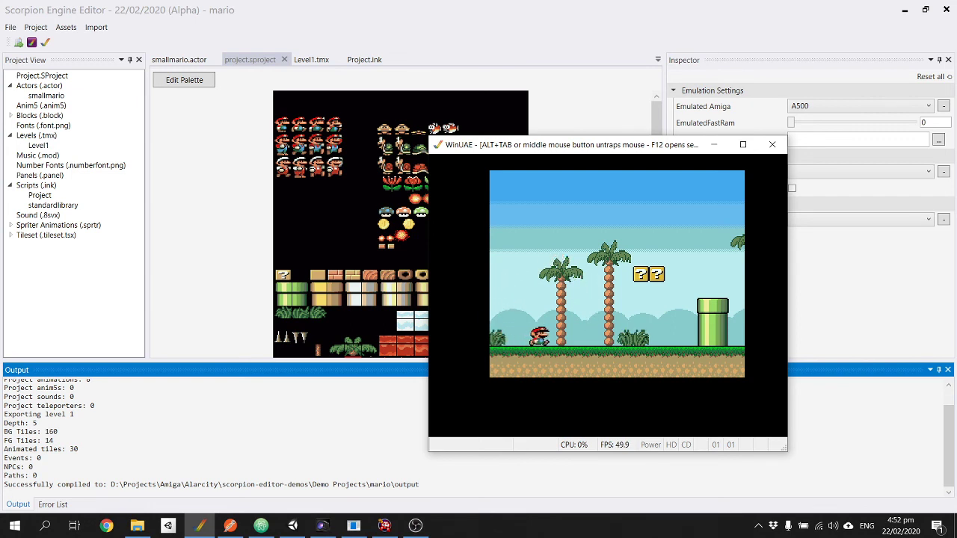
key(Right)
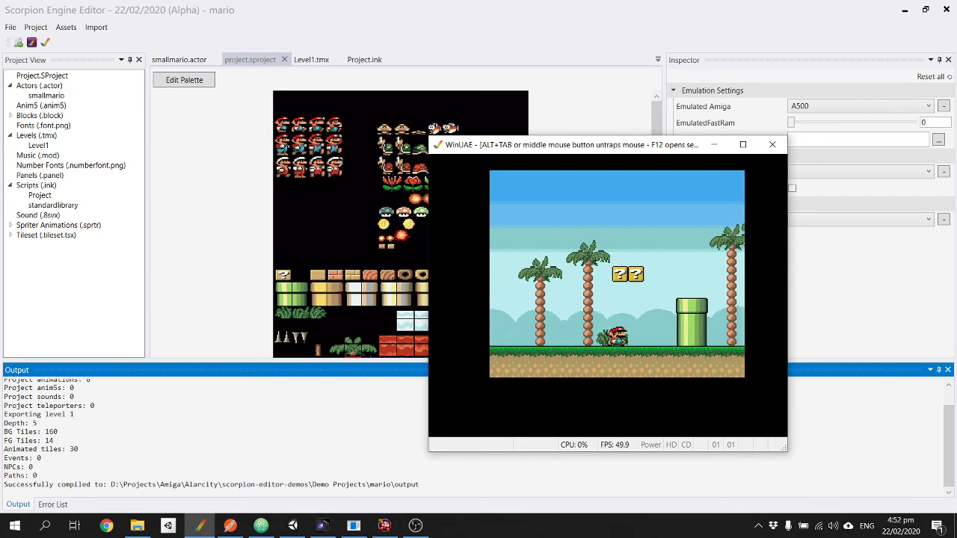
key(Right)
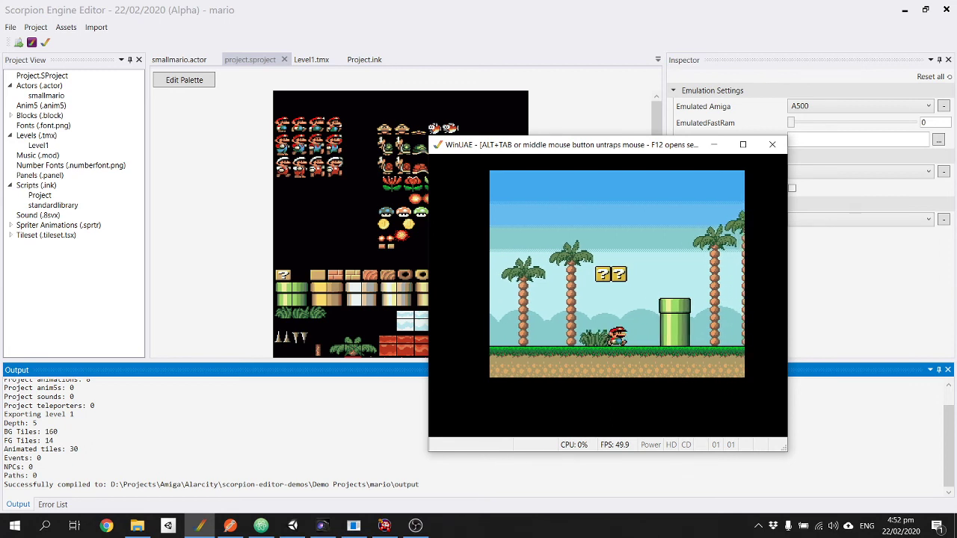
key(Right)
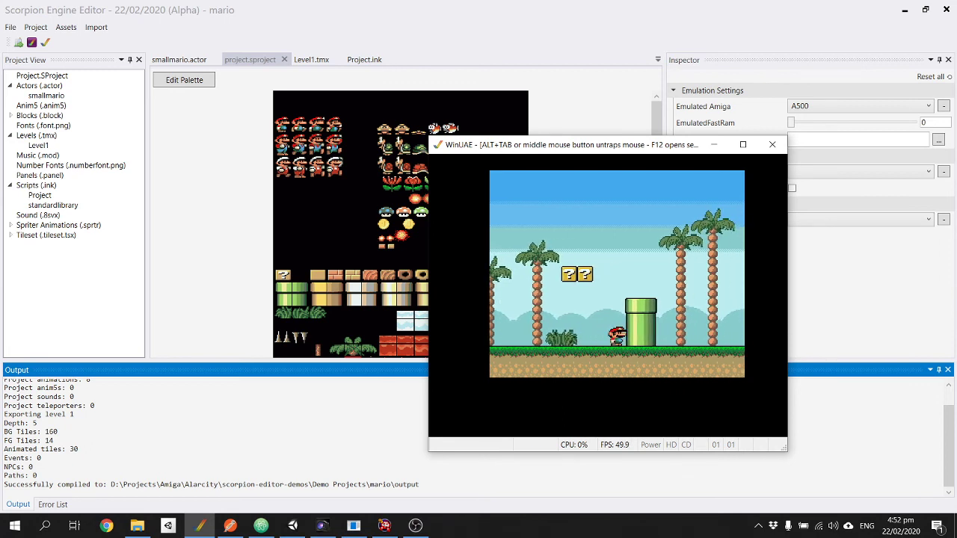
Step: Jump Mario near the pipe, run past it, and leap onto the brick row above the waterfall
key(Up)
key(Left)
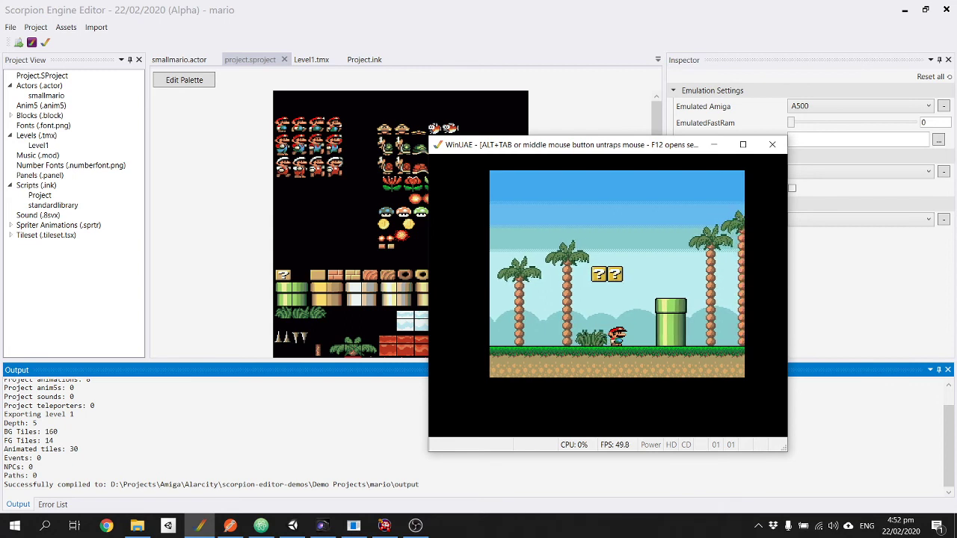
key(Right)
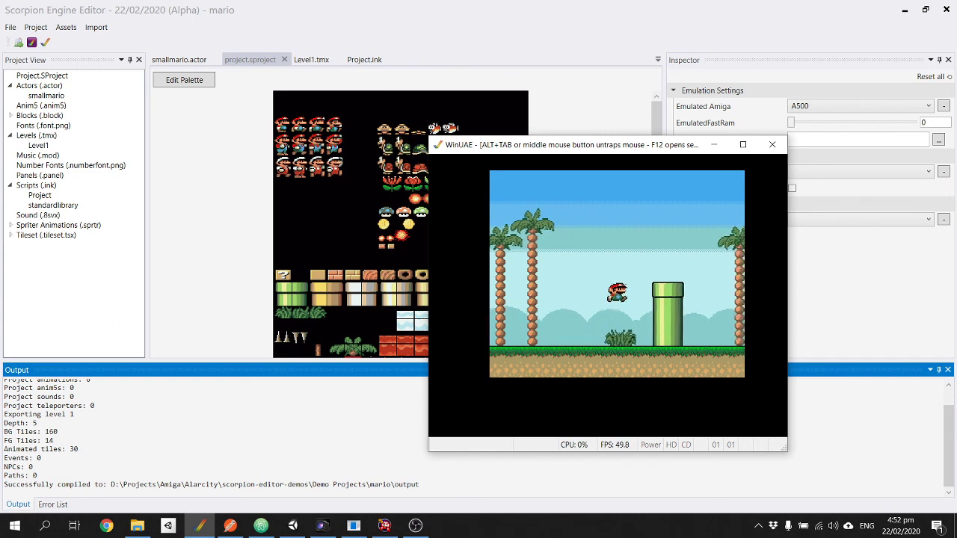
key(Up)
key(Right)
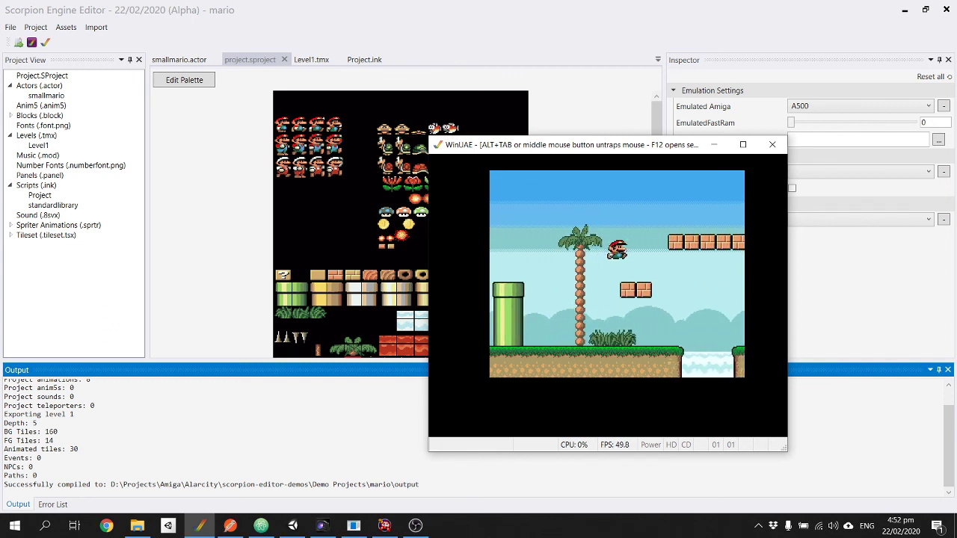
key(Right)
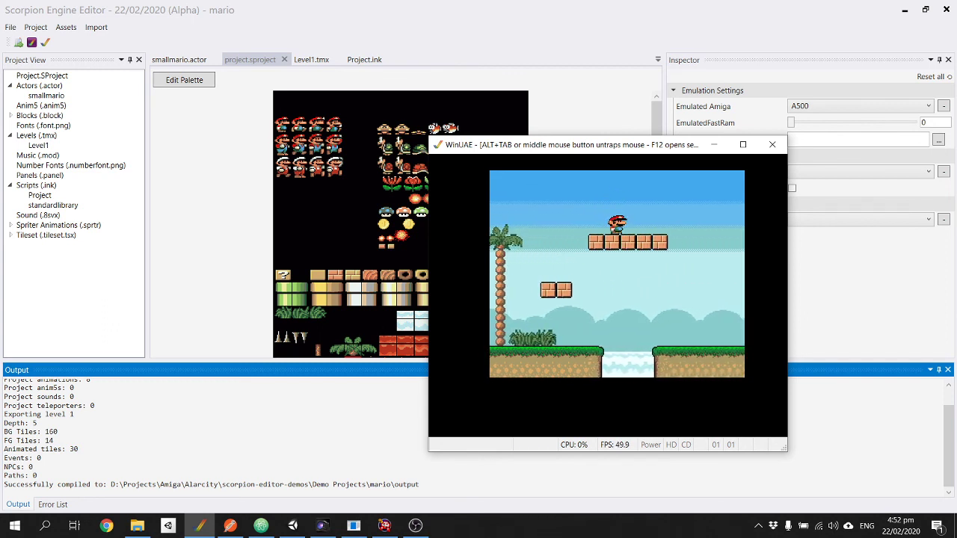